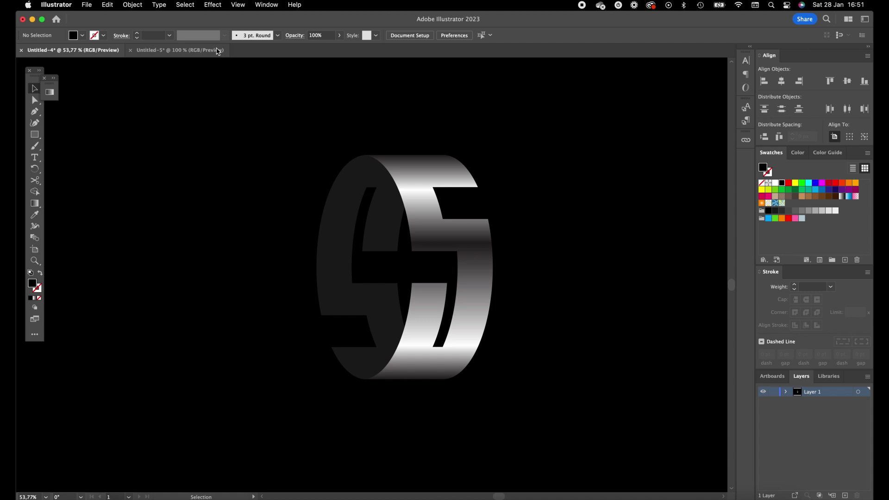
- Draw a tall ellipse on the blank Untitled-5 artboard and set its fill to None
click(213, 51)
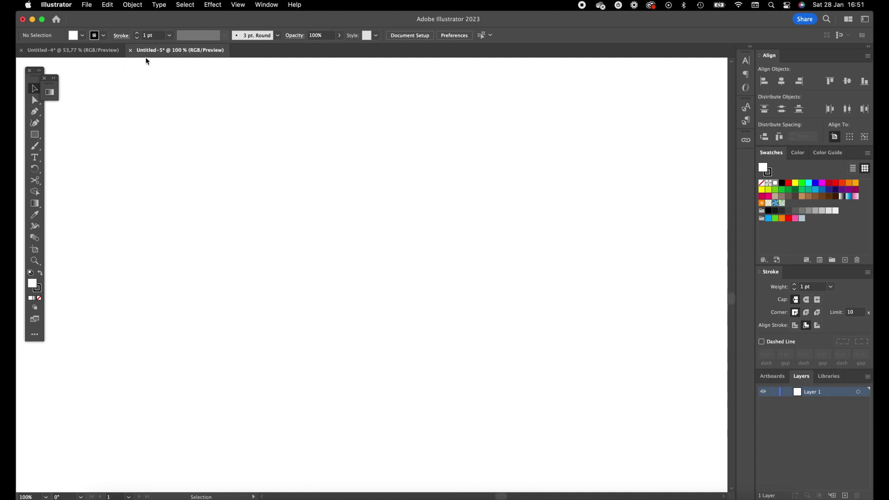
drag(34, 137, 82, 146)
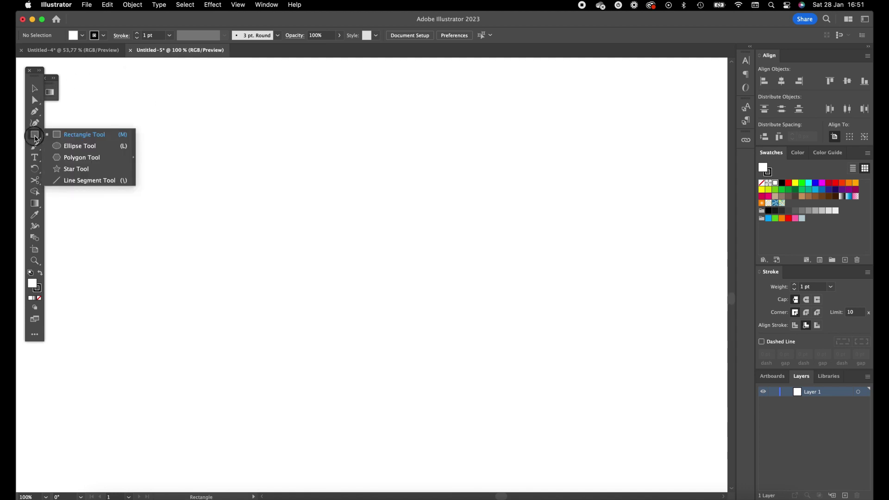
mouse_move(315, 186)
mouse_down()
mouse_move(406, 403)
mouse_move(418, 410)
mouse_up()
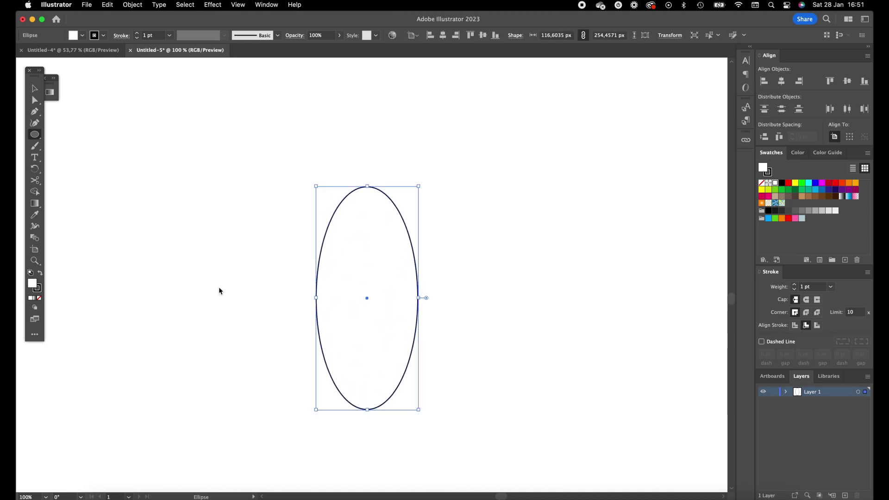
click(39, 298)
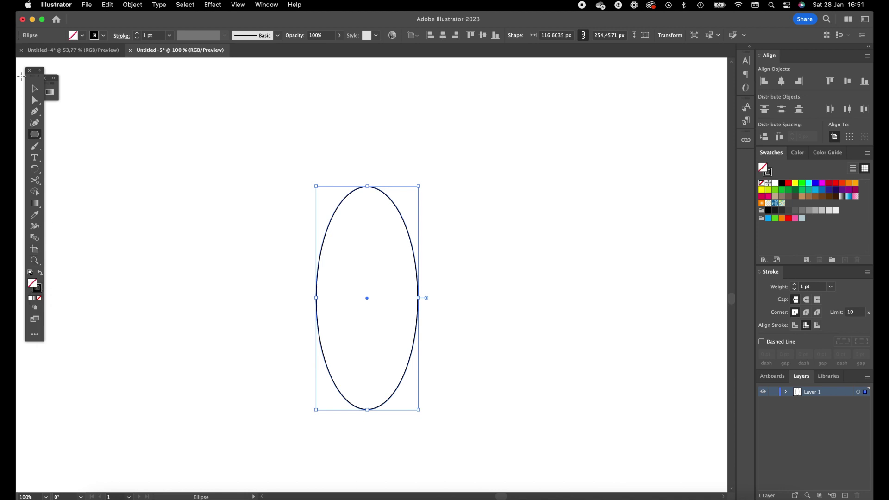
- Alt-drag the ellipse right, then Alt-drag both copies right for four overlapping ellipses
click(35, 88)
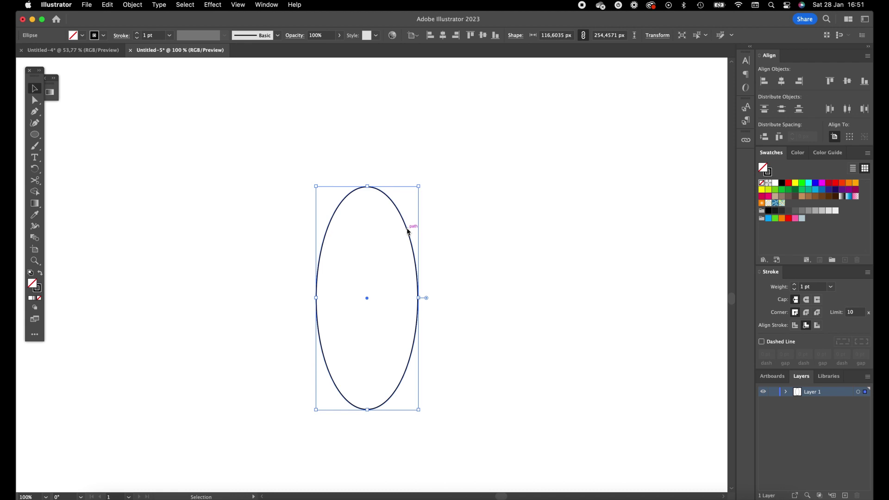
mouse_move(415, 265)
mouse_down()
mouse_move(388, 266)
mouse_move(424, 265)
mouse_up()
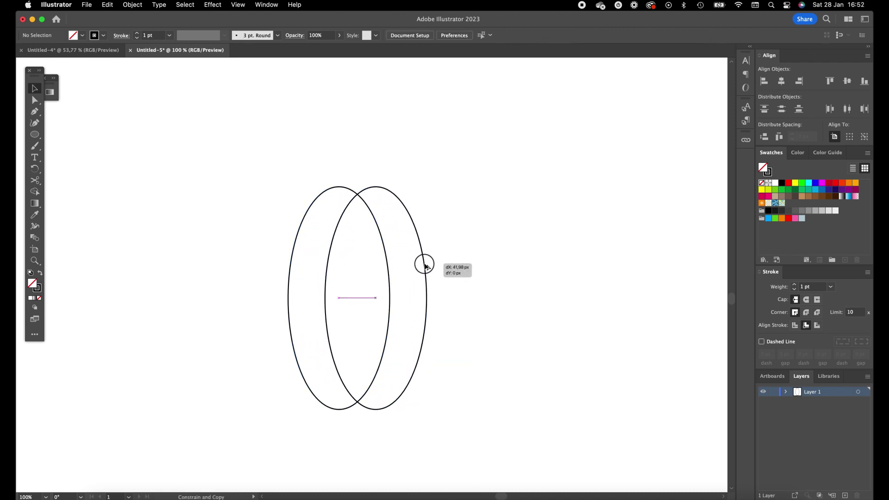
shift+click(389, 318)
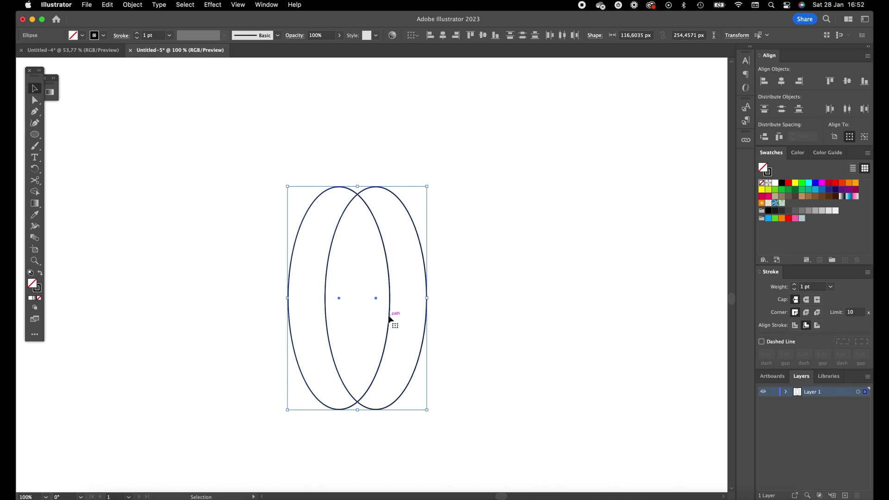
drag(390, 318, 436, 317)
click(534, 250)
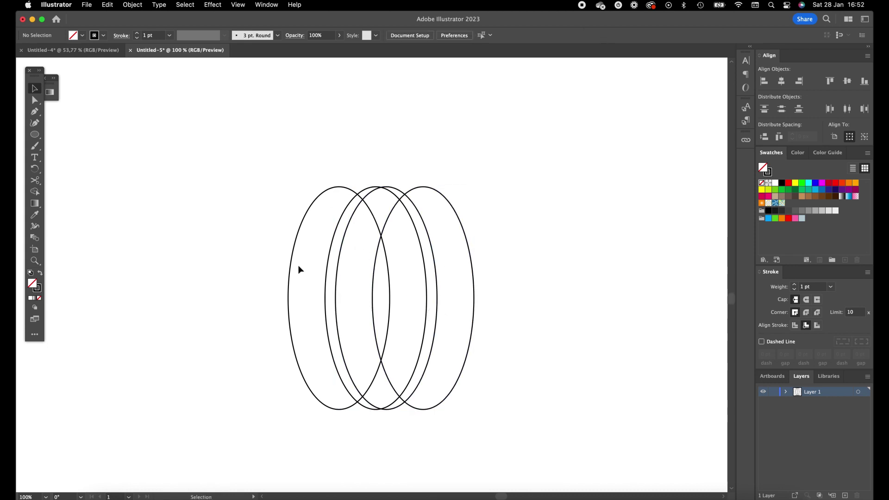
click(32, 131)
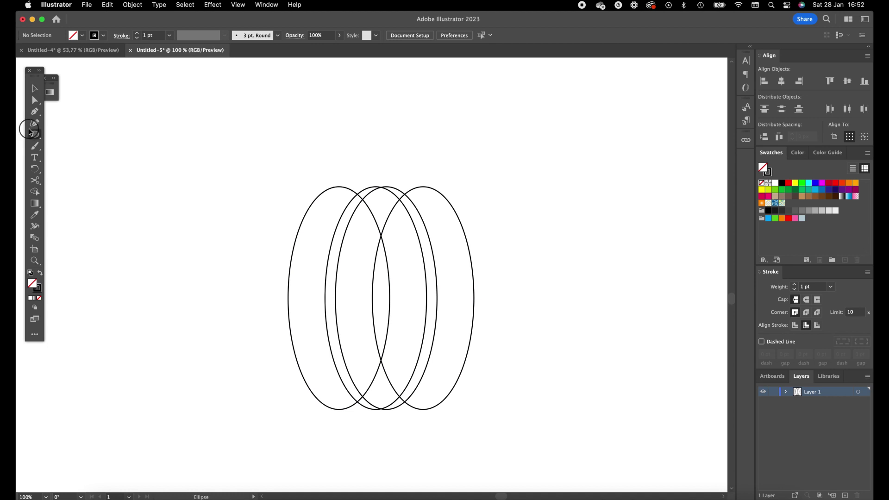
- Draw an outlined rectangle around all four ellipses at their full height, then select it
drag(31, 131, 88, 135)
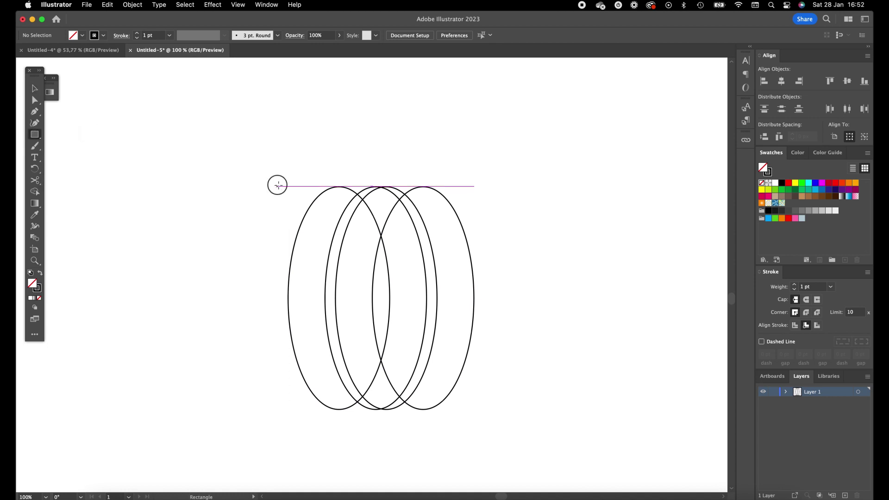
mouse_move(277, 186)
mouse_down()
mouse_move(446, 346)
mouse_move(470, 410)
mouse_move(490, 408)
mouse_up()
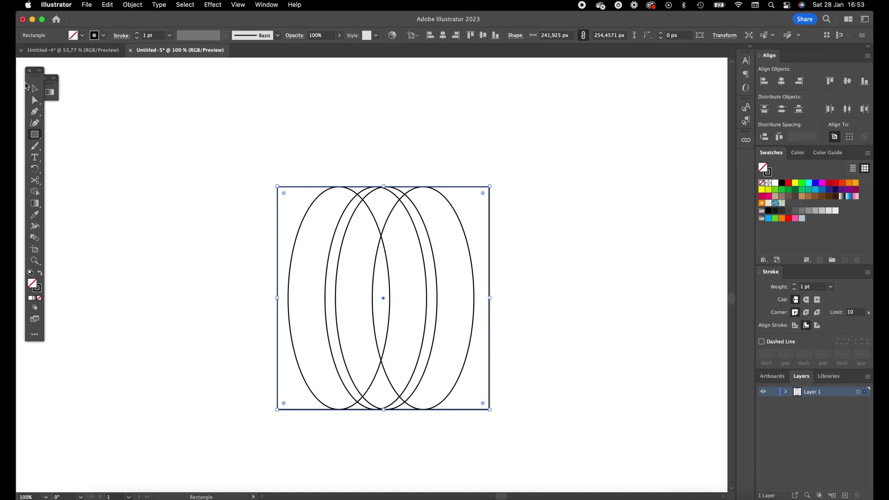
click(34, 89)
drag(245, 139, 292, 205)
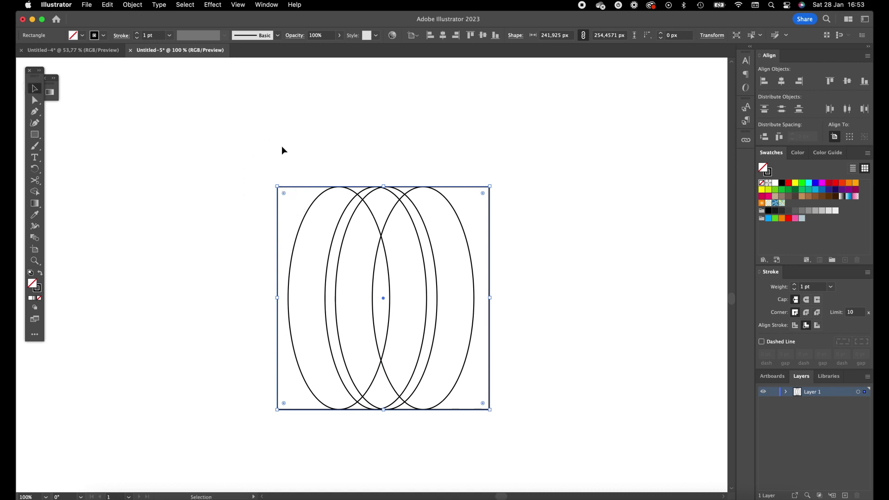
- Split the enclosing rectangle into seven horizontal rows with Split Into Grid, then select everything
click(133, 4)
mouse_move(159, 255)
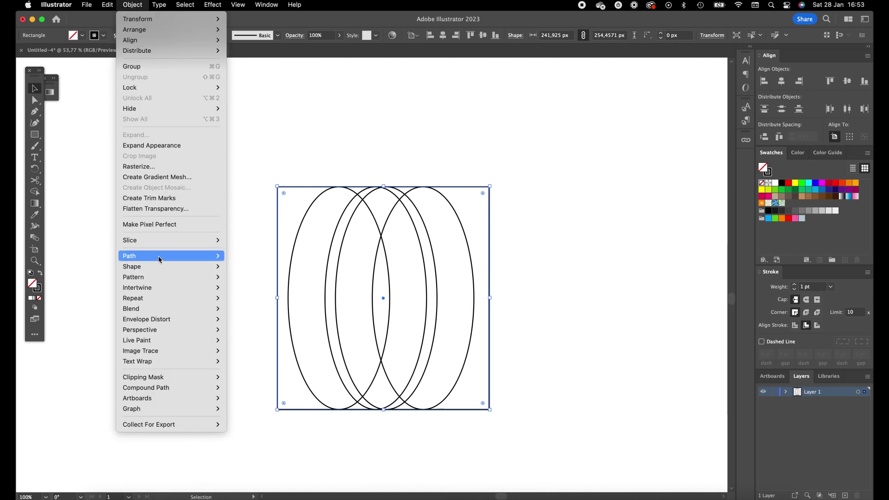
click(276, 365)
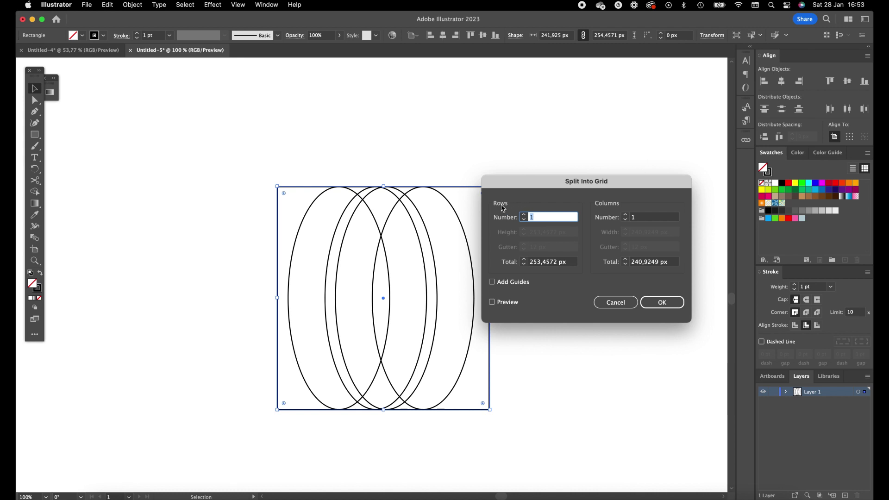
click(524, 214)
click(524, 215)
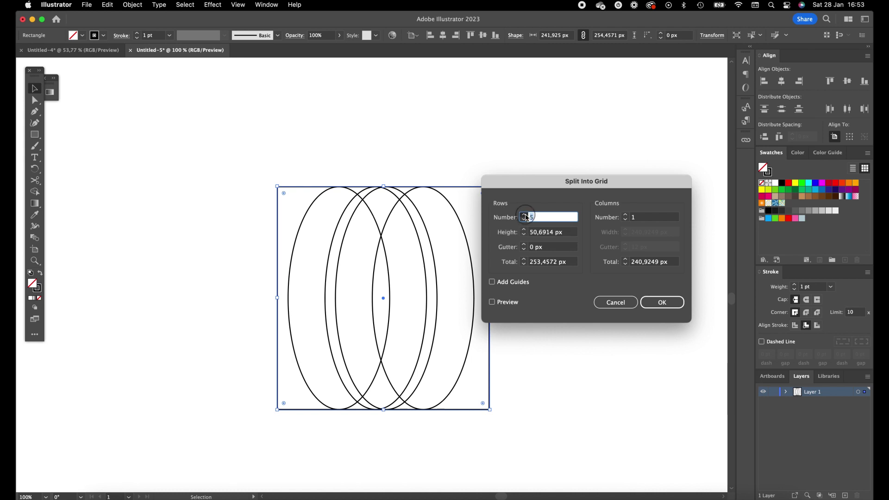
click(524, 214)
click(662, 302)
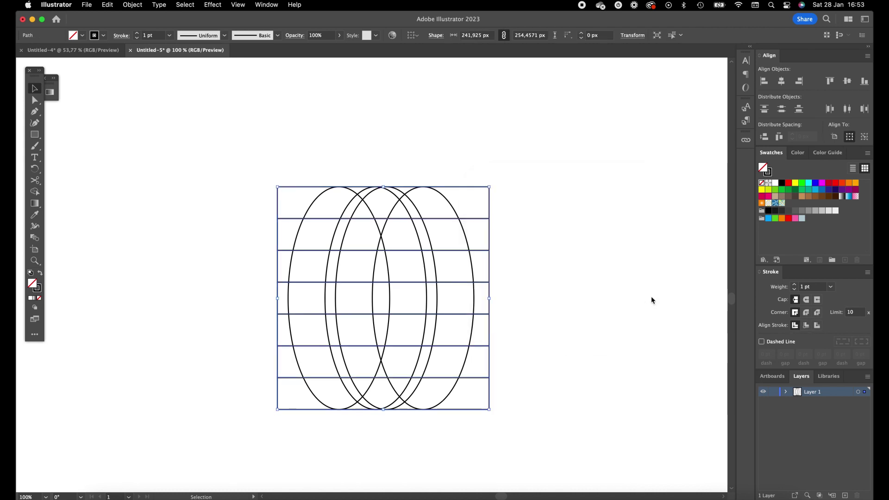
drag(162, 98, 530, 448)
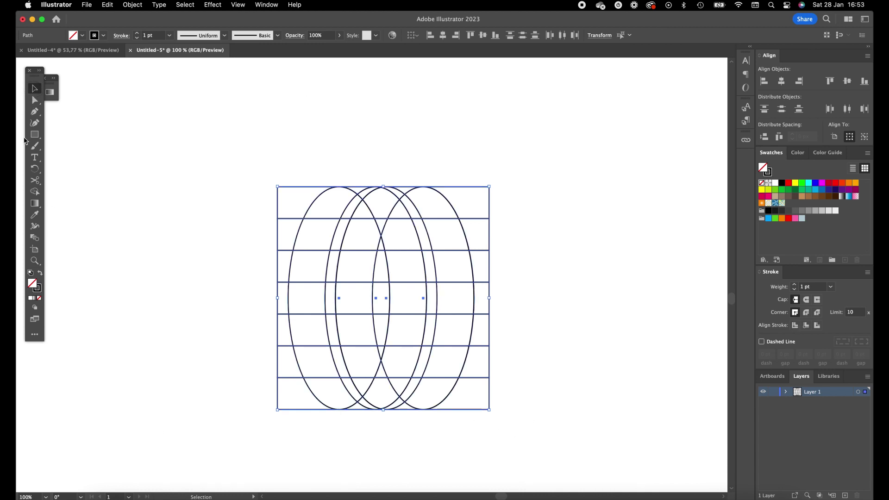
- Drag the Shape Builder (Shift+M) across the strip and ellipse regions that trace the 5
key(shift+m)
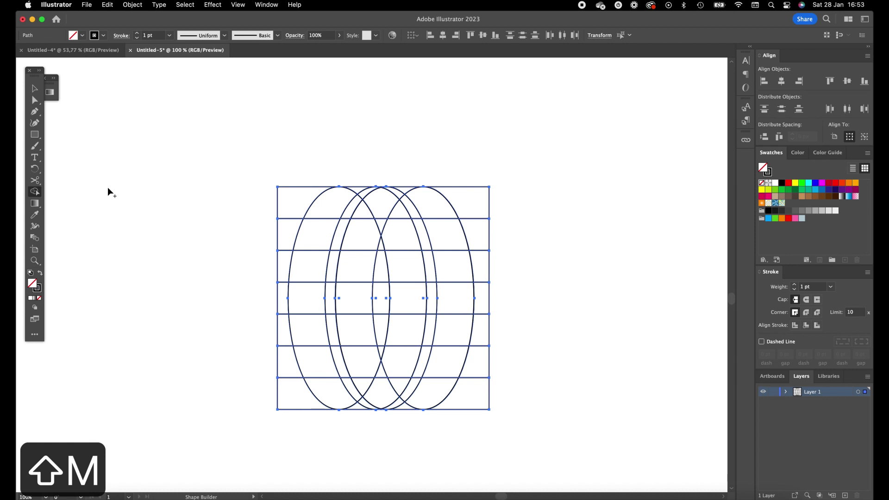
mouse_move(428, 201)
mouse_down()
mouse_move(391, 194)
mouse_move(421, 202)
mouse_move(407, 272)
mouse_move(448, 270)
mouse_move(449, 334)
mouse_move(423, 405)
mouse_move(363, 411)
mouse_move(397, 393)
mouse_move(377, 382)
mouse_move(403, 372)
mouse_move(393, 389)
mouse_up()
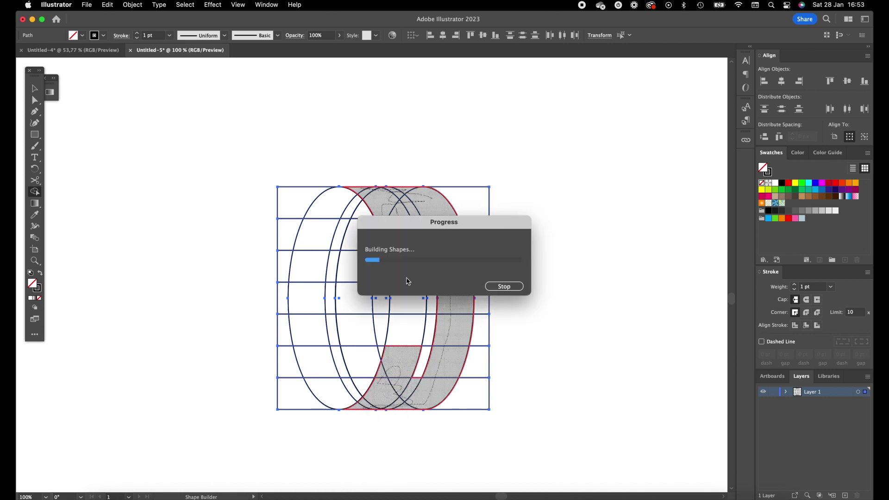
- Merge one more small region near the top into the 5
click(377, 187)
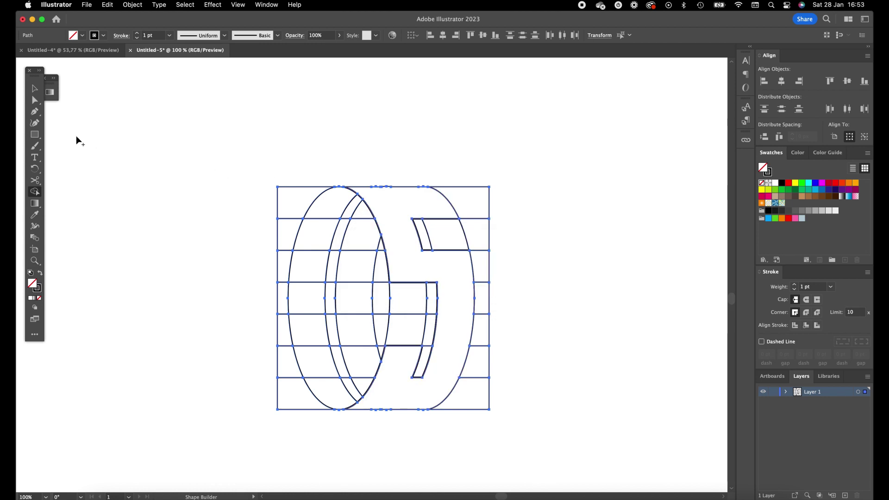
click(35, 88)
click(365, 116)
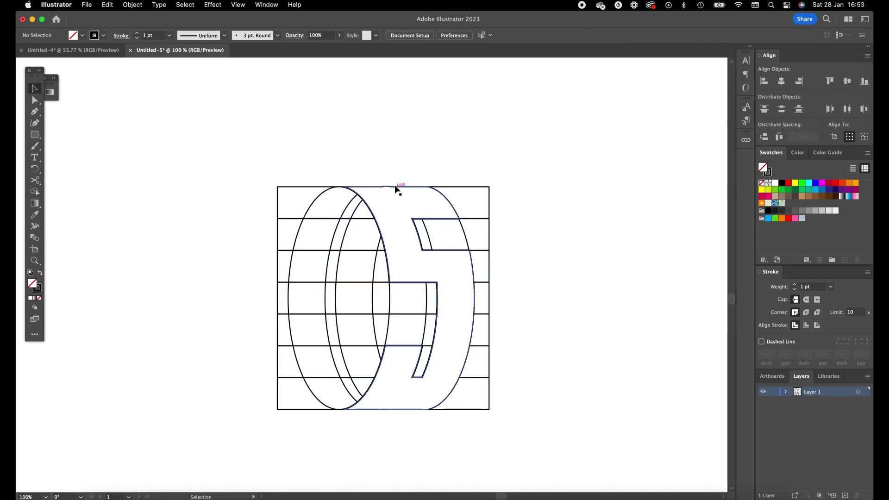
scroll(387, 135, down, 2)
click(387, 149)
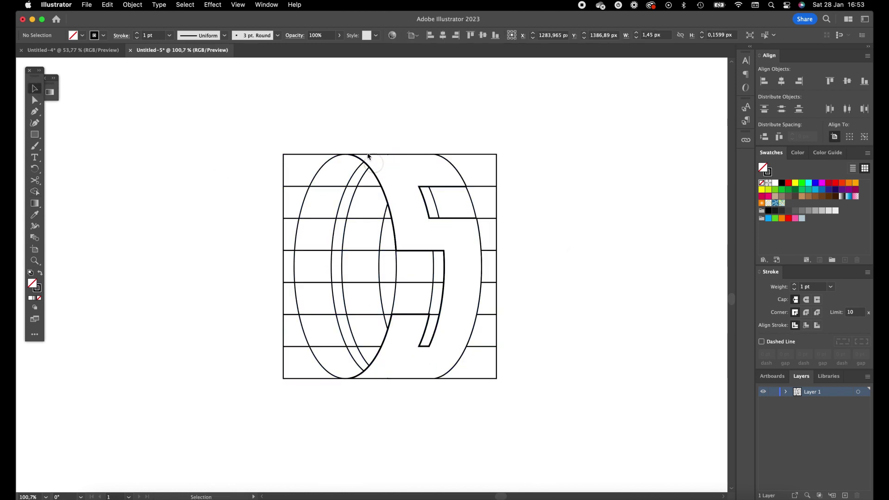
- Cut the 5 path, delete all construction shapes, and paste the 5 back
click(367, 158)
key(super+x)
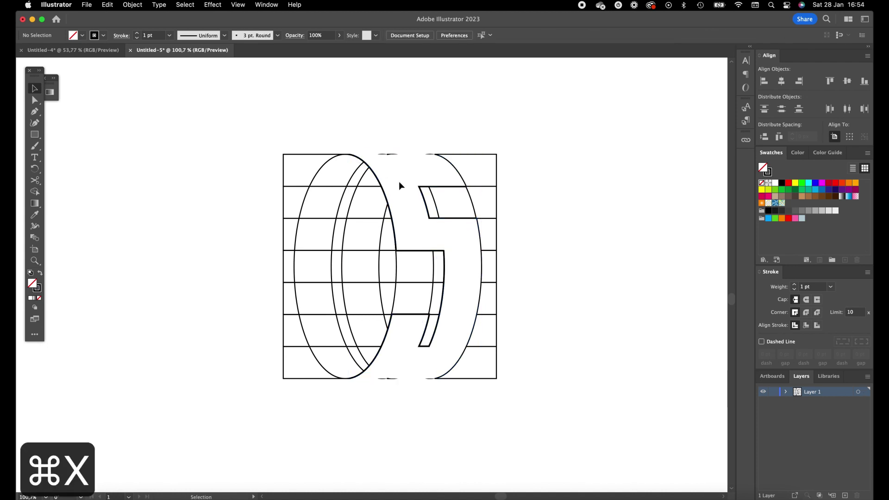
drag(213, 116, 665, 413)
key(BackSpace)
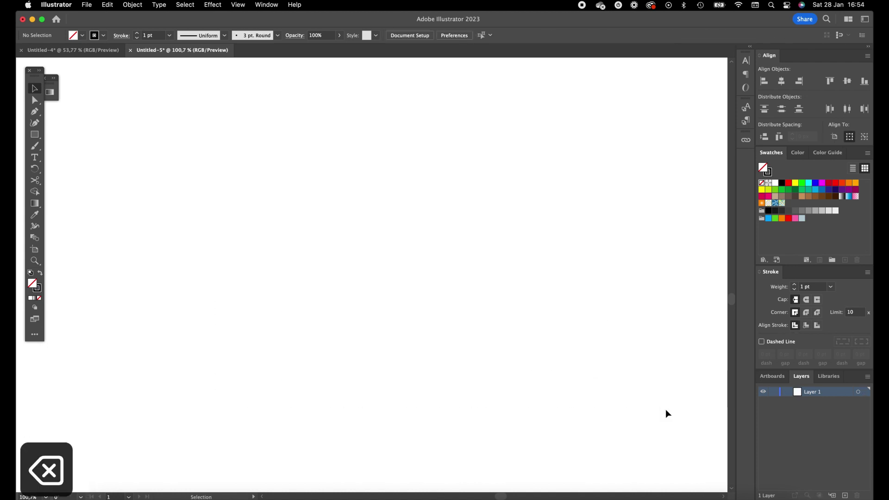
key(super+v)
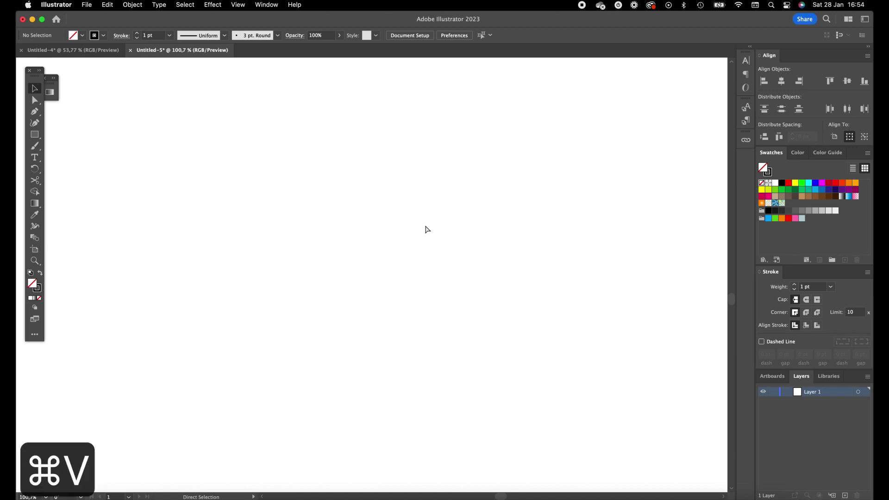
click(502, 207)
scroll(445, 208, left, 3)
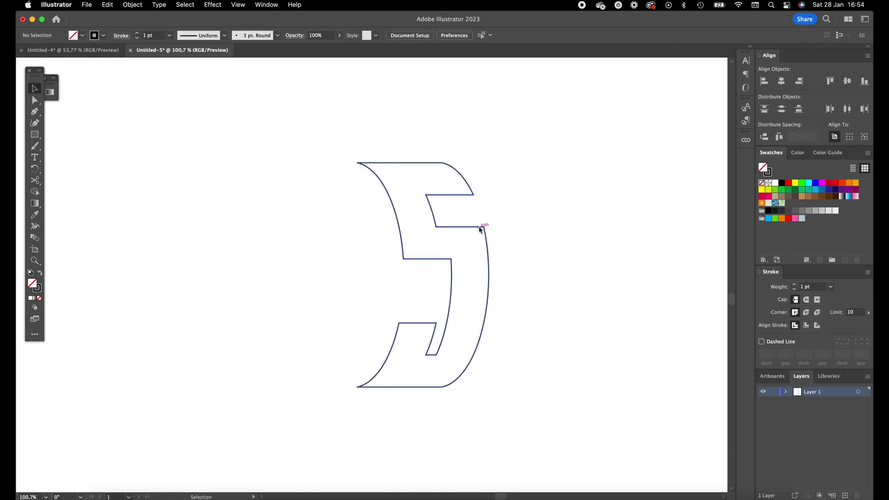
- Duplicate the 5 to the left, position it interlocking with the original, and select it
drag(480, 229, 424, 229)
mouse_move(424, 161)
mouse_down()
mouse_move(356, 150)
mouse_move(299, 373)
mouse_up()
drag(338, 294, 360, 296)
click(596, 318)
drag(213, 201, 391, 353)
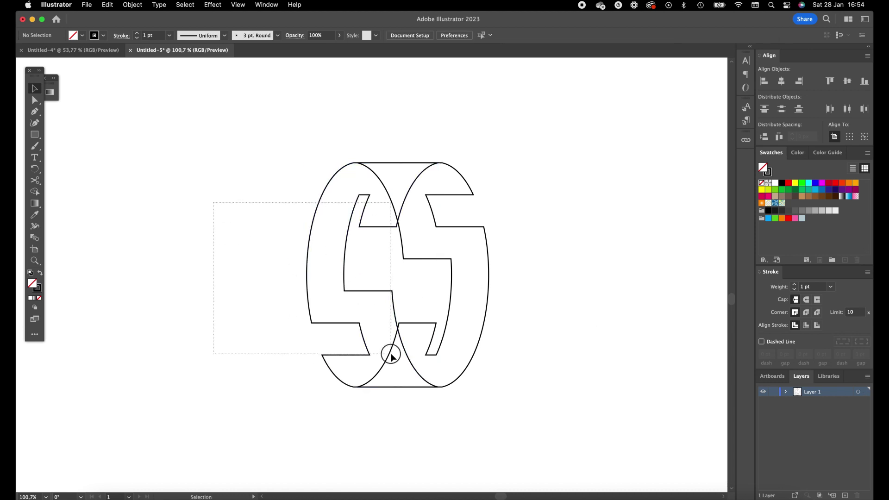
- Send the left 5 to the back with Shift+Cmd+[ and fill it dark grey
key(a)
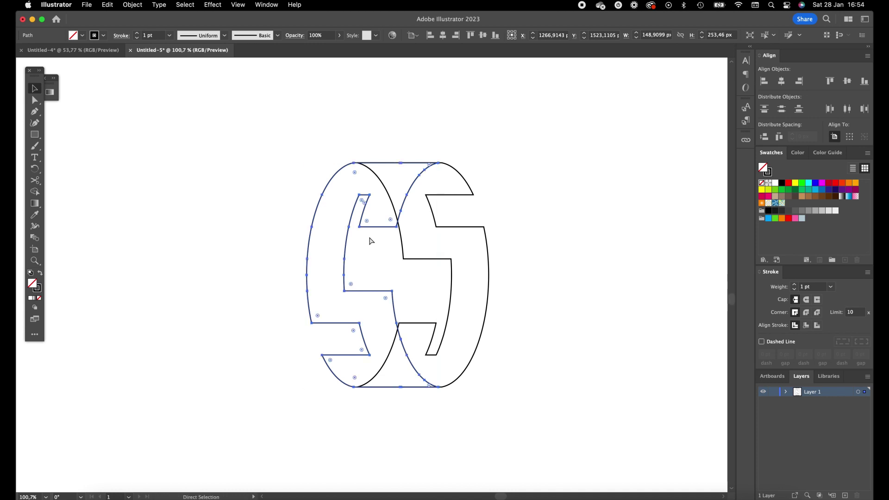
key(super)
key(super+shift+bracketleft)
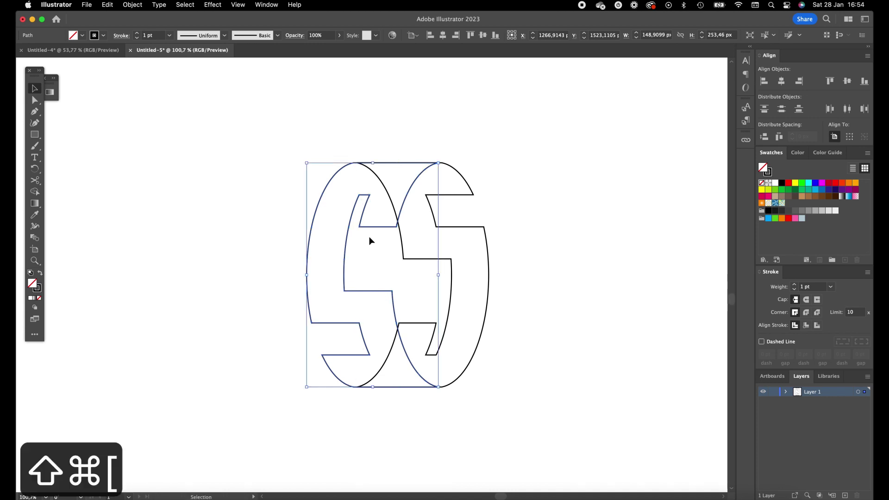
click(405, 230)
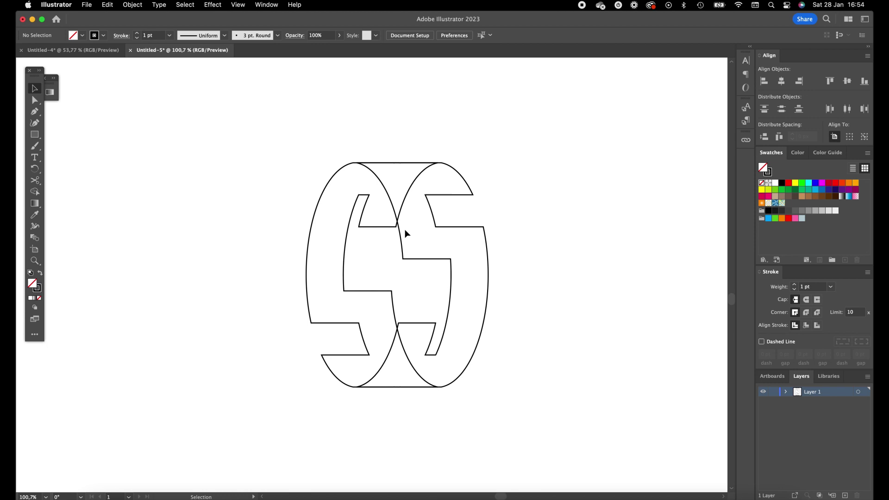
click(371, 227)
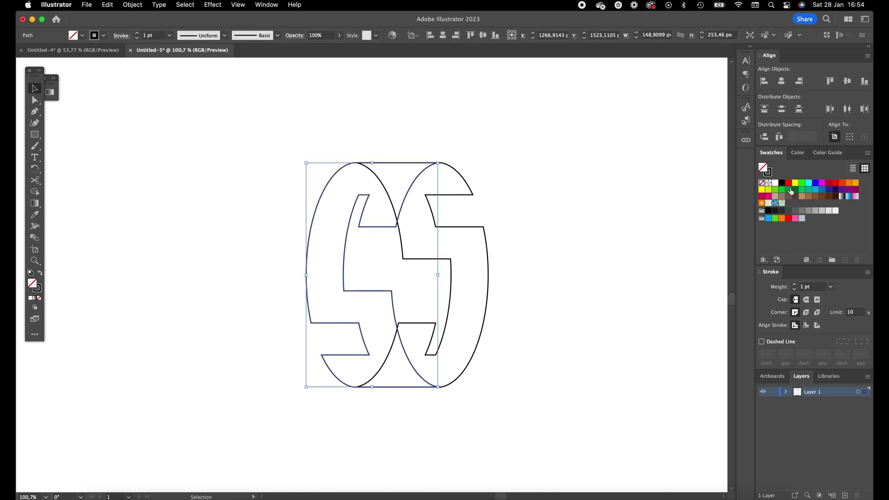
click(775, 212)
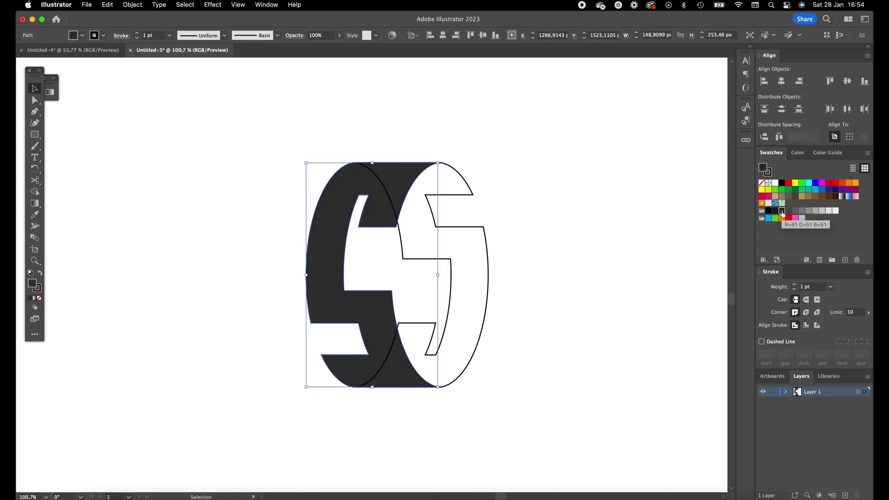
key(super+shift+bracketleft)
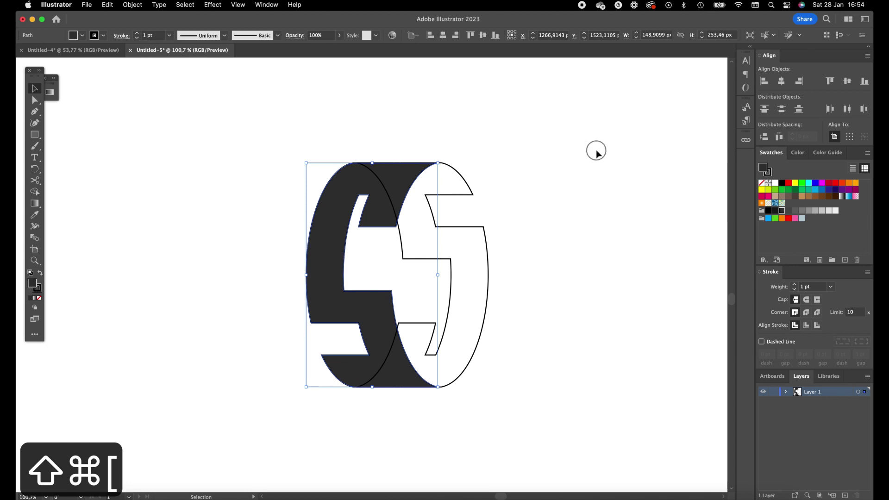
click(596, 152)
- Give the front 5 a linear gradient fill and set its stroke to None
click(464, 231)
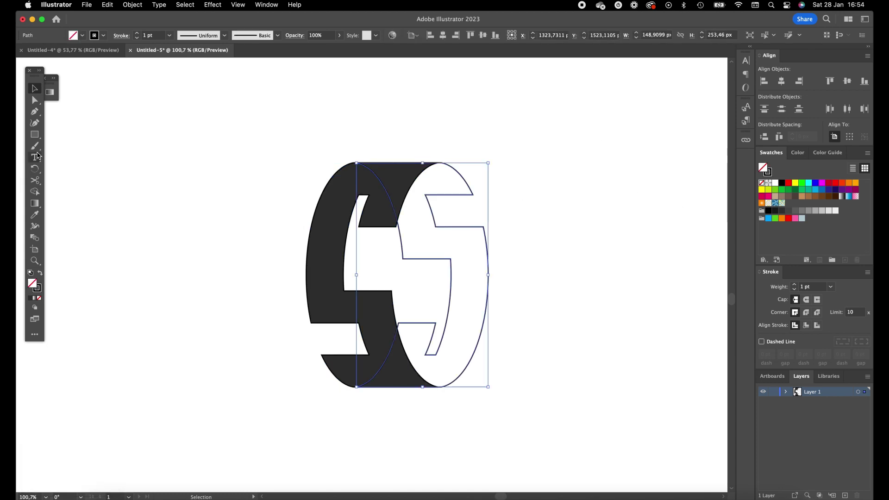
click(50, 92)
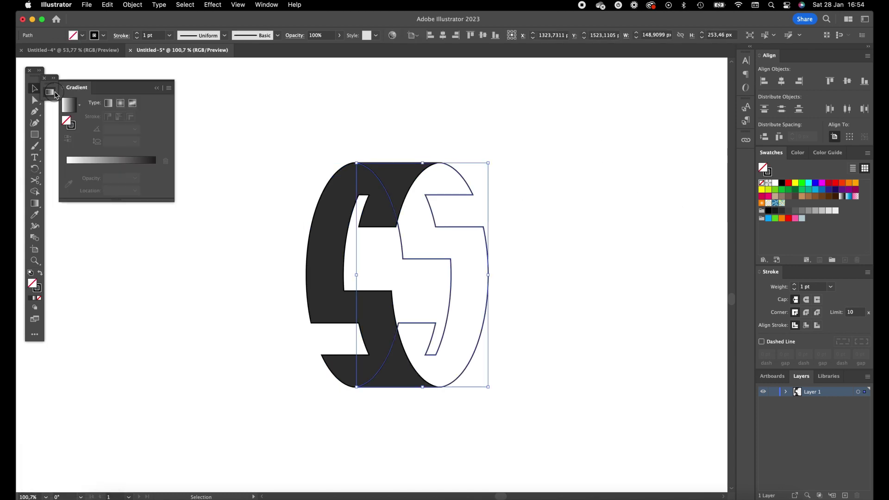
click(108, 162)
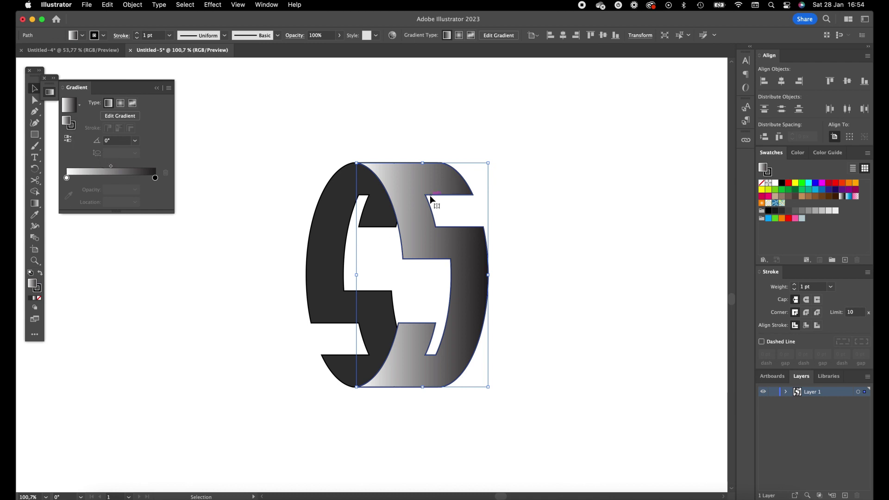
key(x)
click(39, 297)
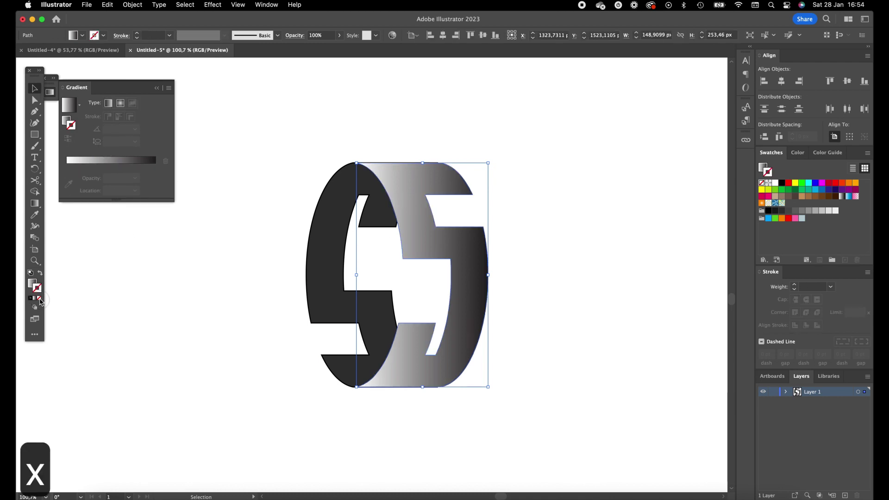
key(x)
- Set the gradient angle to 90° and add white stops, one near 39%
click(116, 140)
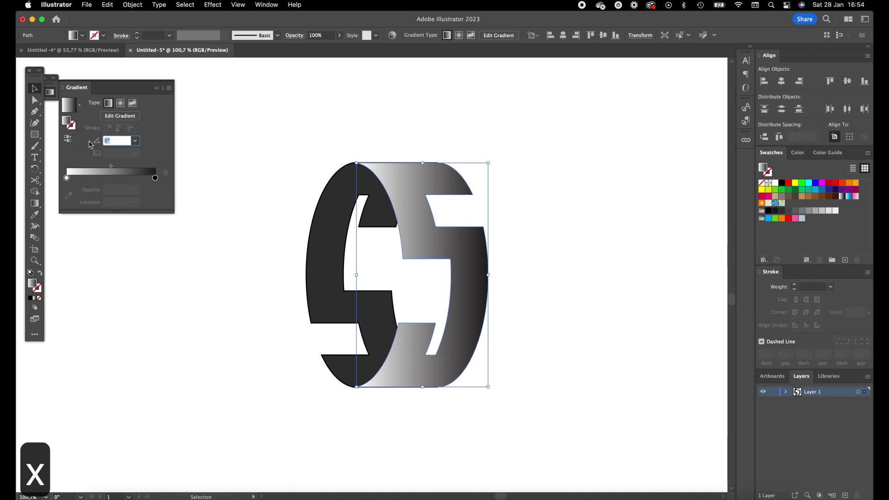
text(90)
key(Tab)
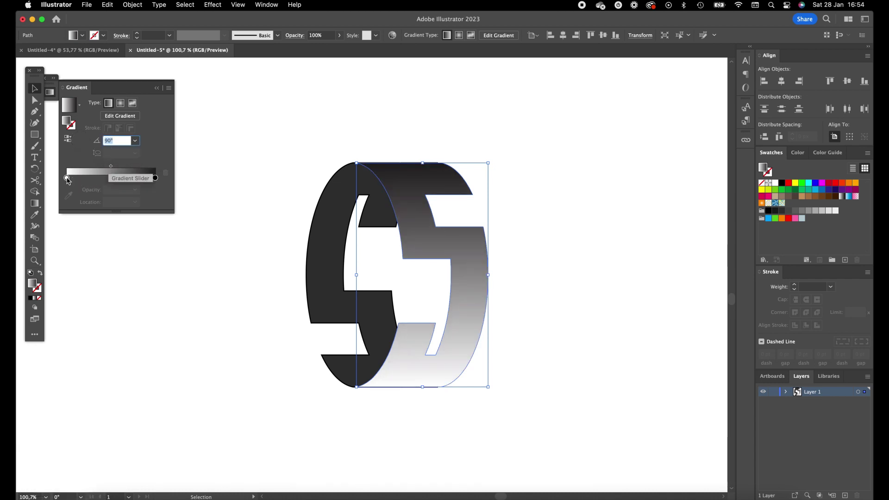
drag(67, 179, 140, 178)
click(123, 179)
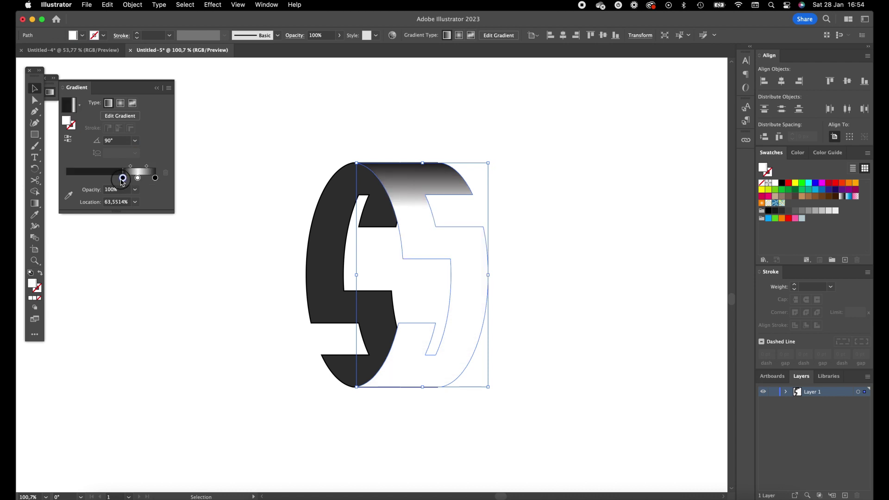
mouse_move(137, 178)
mouse_down()
mouse_move(66, 179)
mouse_move(136, 178)
mouse_move(112, 182)
mouse_up()
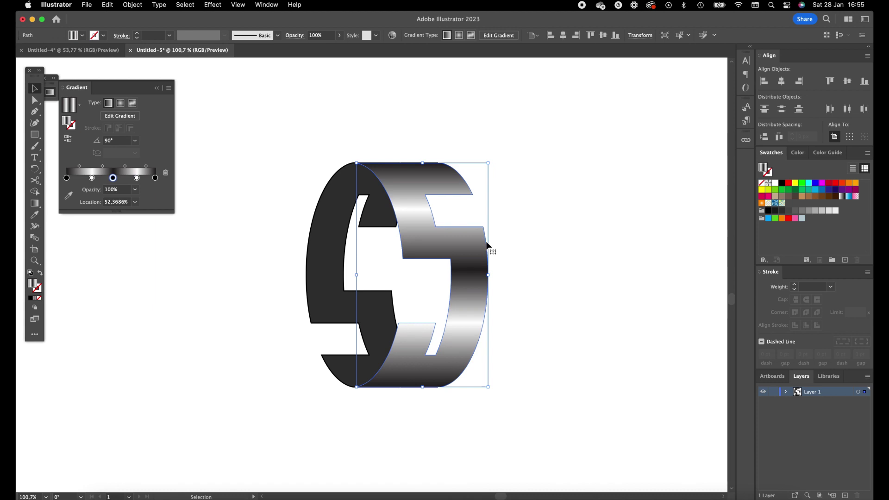
- Set the dark grey back 5's stroke to None, then zoom out to the whole artboard
click(254, 202)
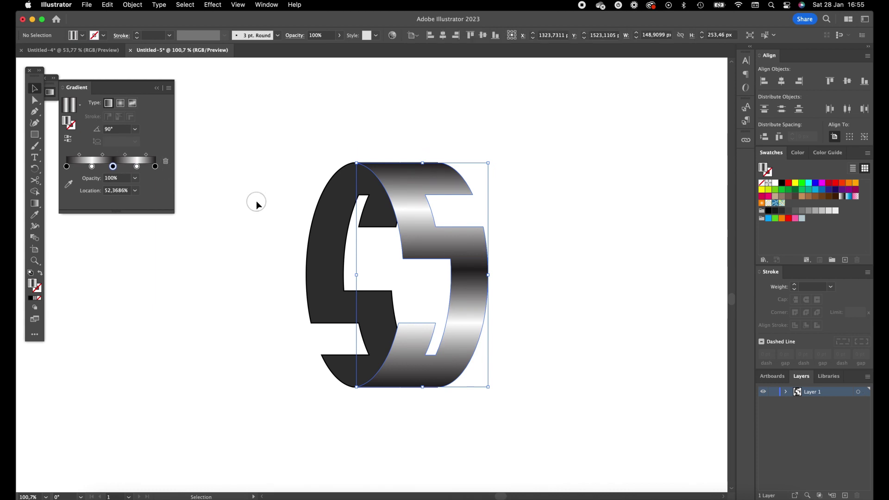
click(360, 224)
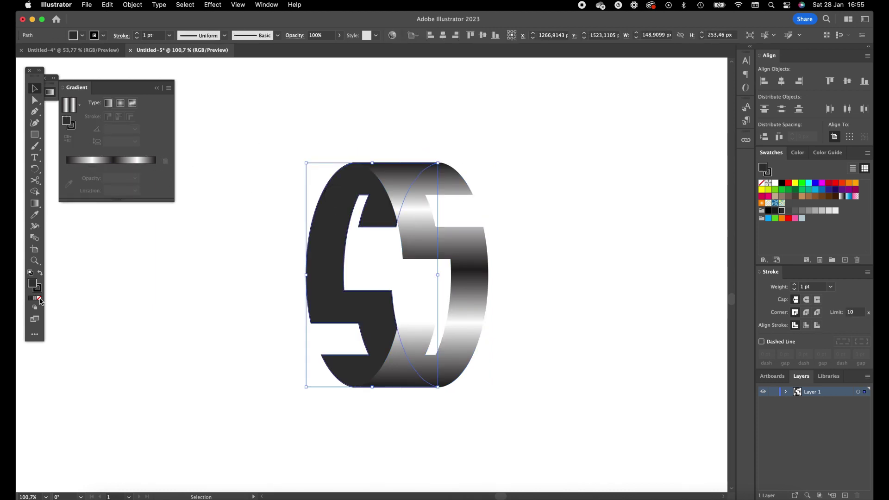
key(x)
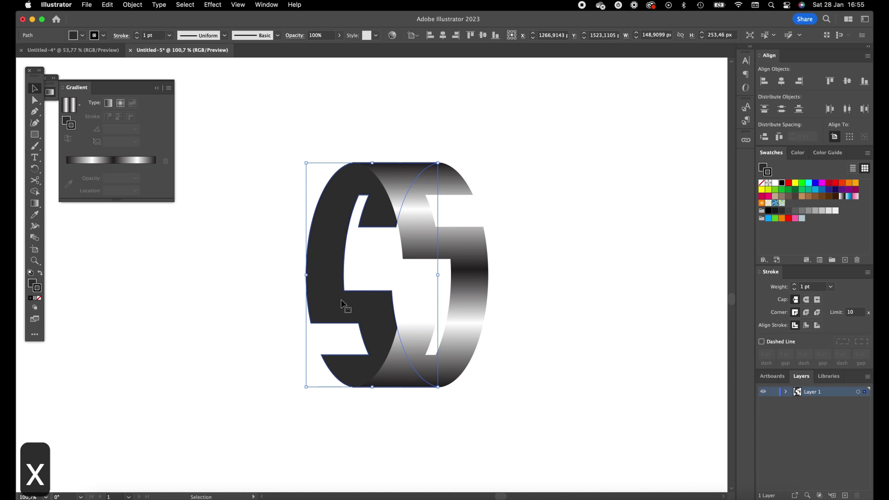
click(38, 299)
click(330, 102)
key(z)
mouse_move(550, 137)
mouse_down()
mouse_move(371, 241)
mouse_move(230, 232)
mouse_up()
- Draw a large black rectangle behind the 5, centre it, and zoom in on the logo
click(33, 135)
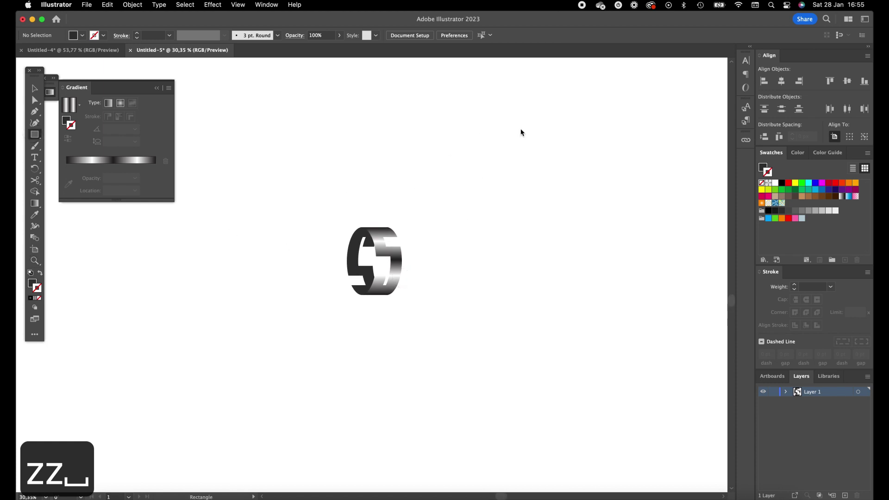
drag(506, 151, 195, 377)
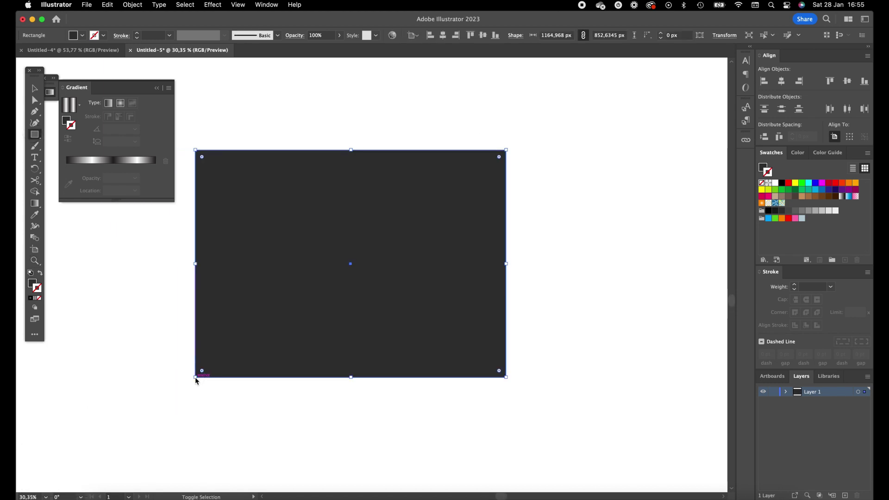
key(shift+super+bracketleft)
key(x)
click(767, 210)
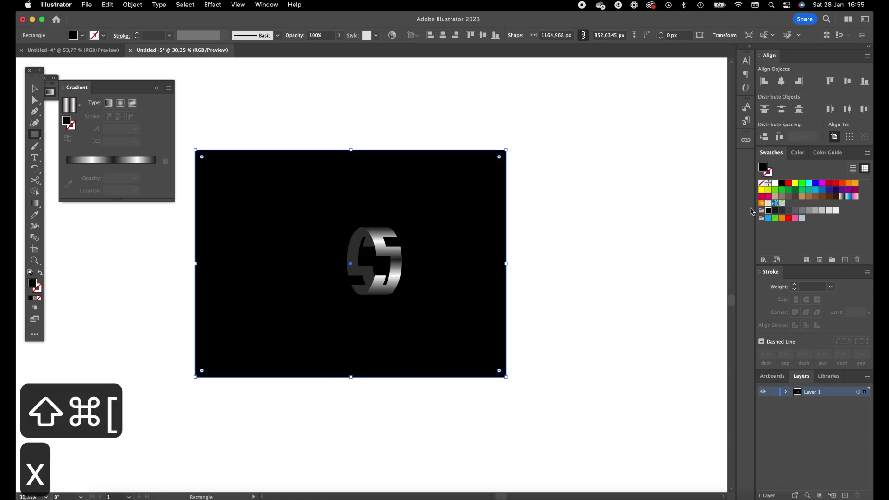
click(34, 89)
drag(431, 202, 451, 202)
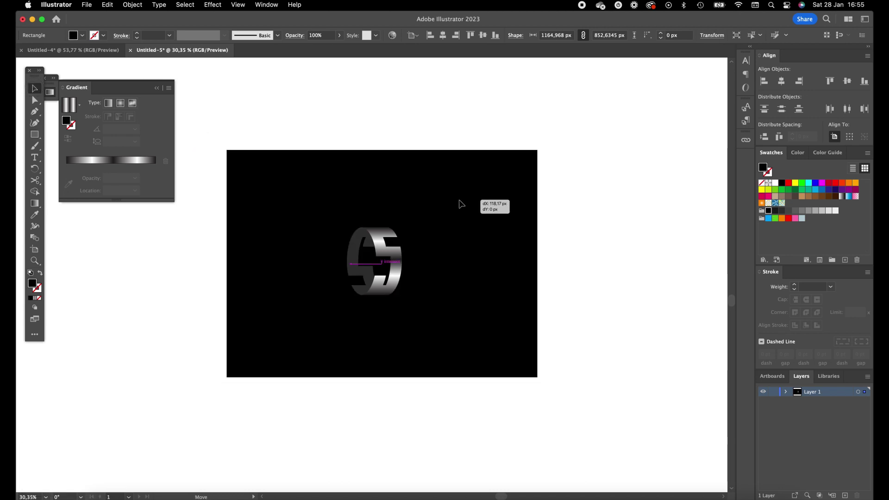
key(super+equal)
key(super+equal)
key(super+equal)
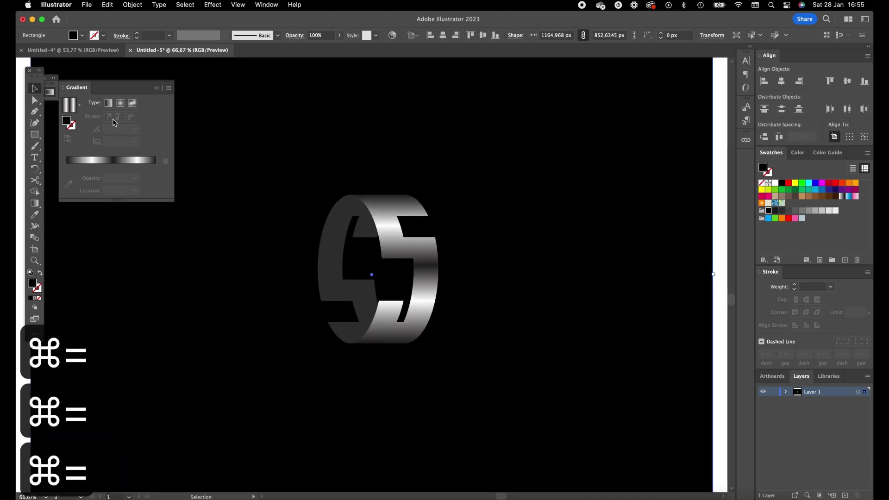
key(super+shift+a)
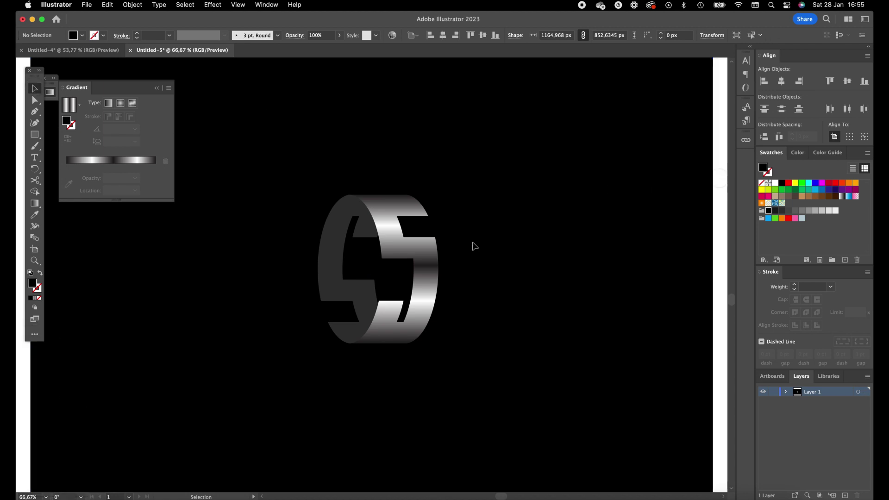
key(z)
drag(472, 246, 498, 240)
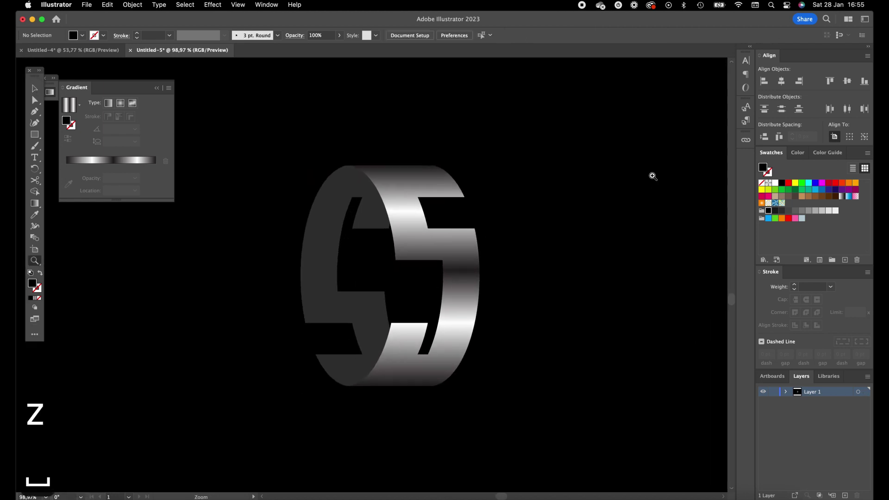